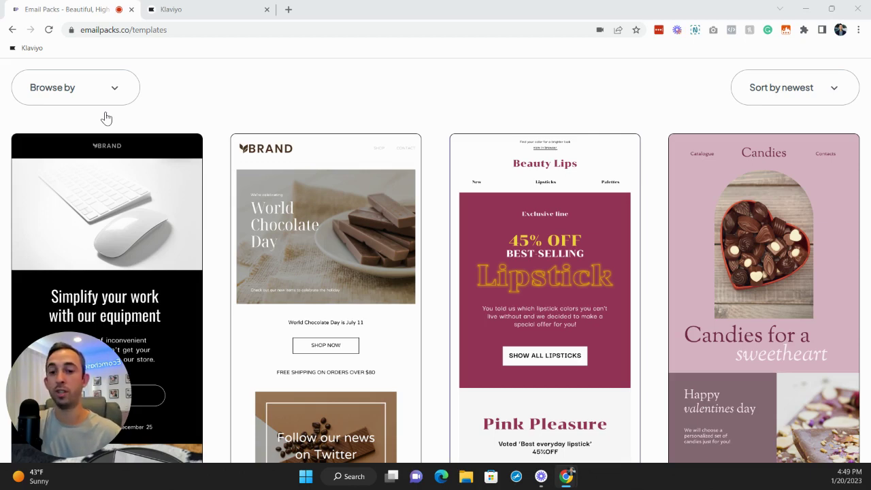
Step: Scroll the templates gallery down until the YAMMI Food Brand Email card shows
scroll(106, 118, down, 1)
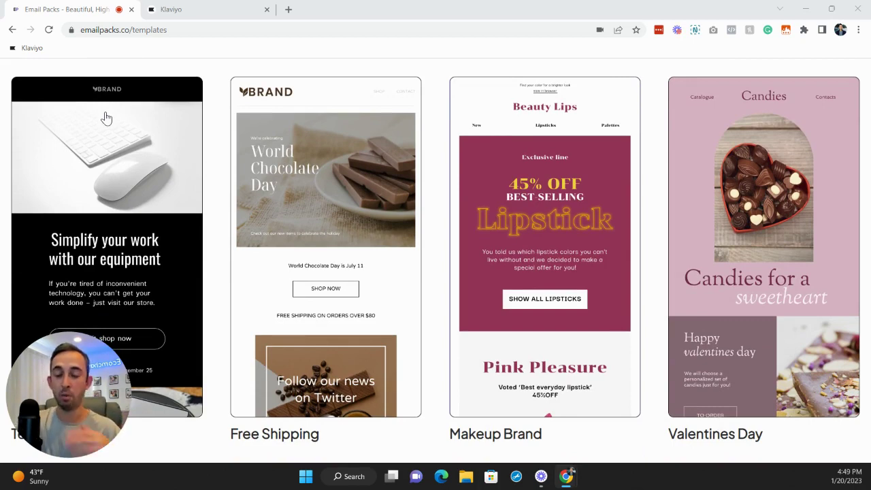
scroll(106, 118, down, 2)
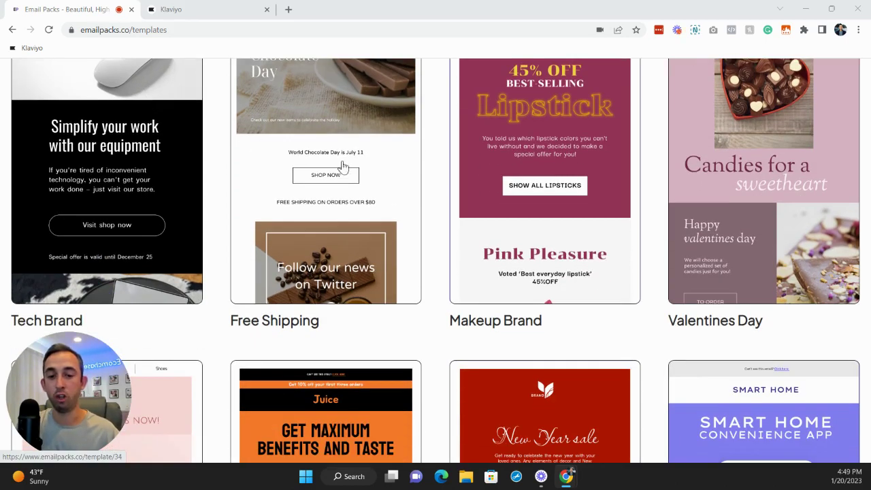
scroll(442, 259, down, 4)
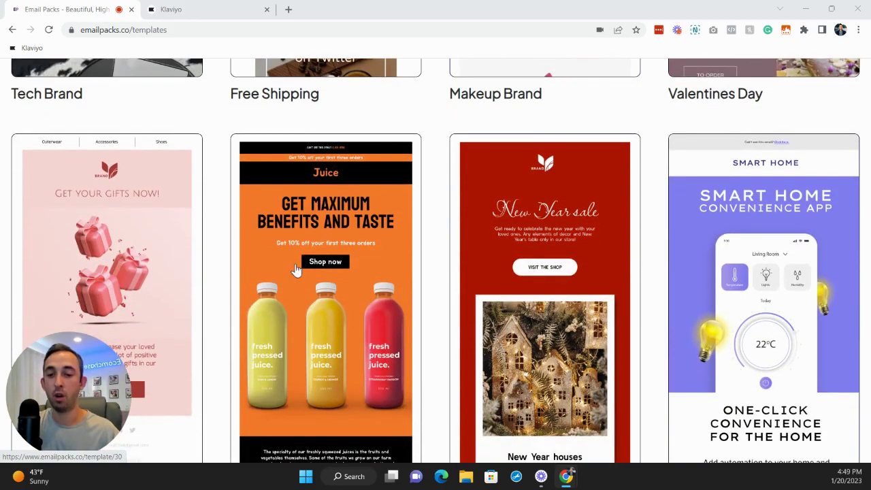
scroll(301, 270, down, 2)
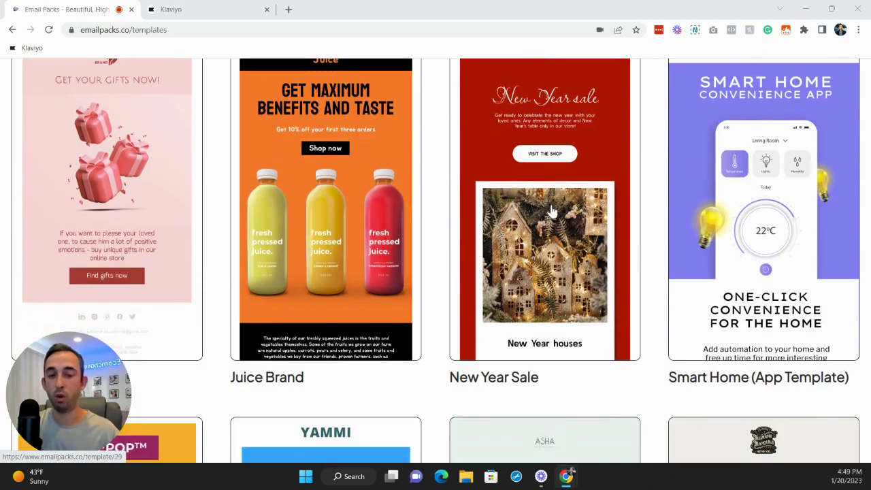
scroll(636, 210, down, 4)
scroll(285, 242, down, 2)
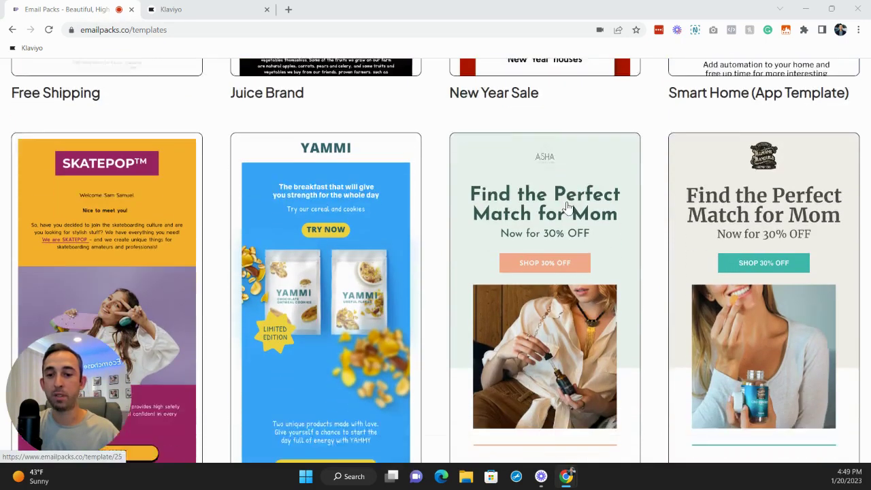
scroll(285, 245, down, 1)
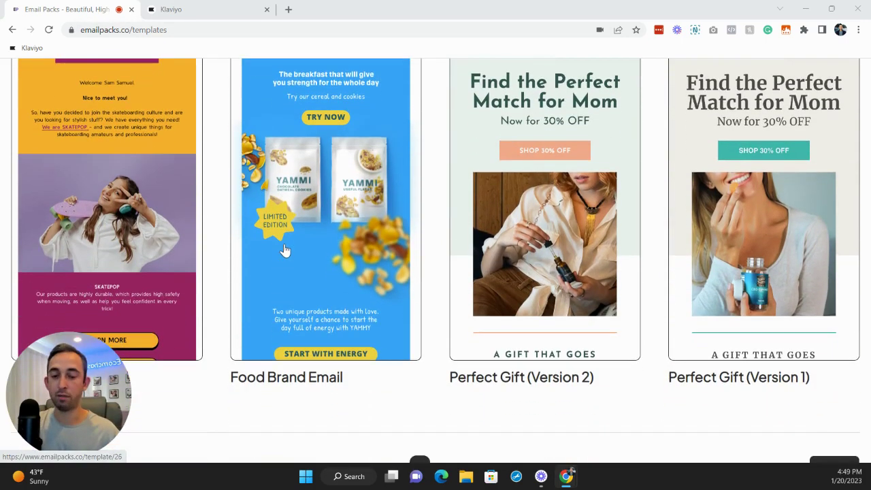
scroll(285, 250, up, 2)
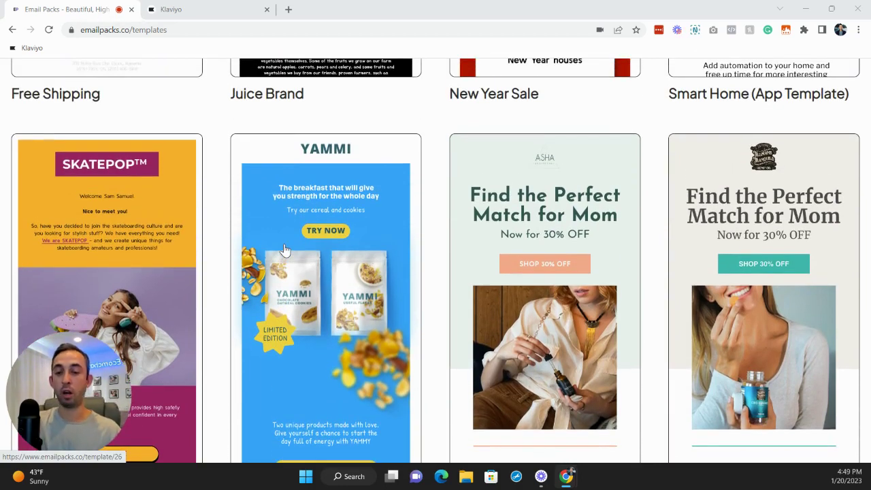
Step: Open the YAMMI Food Brand Email template for customizing and select its main headline field
click(302, 229)
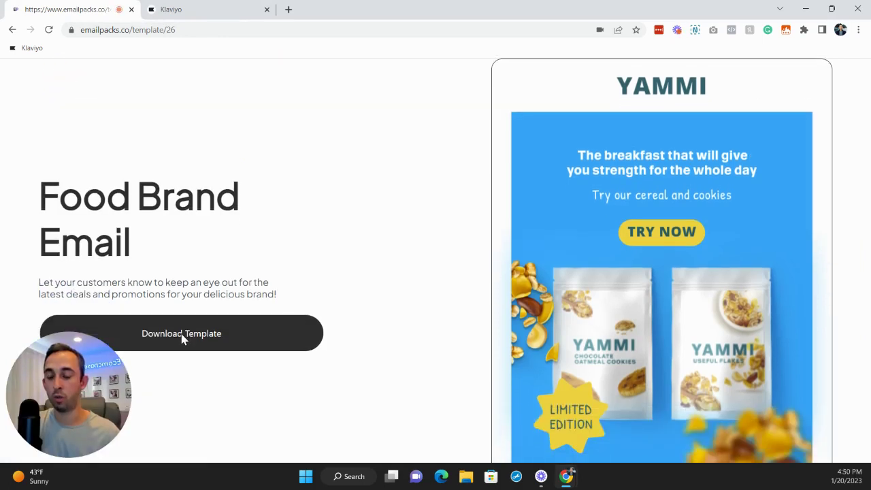
click(184, 338)
scroll(327, 268, down, 3)
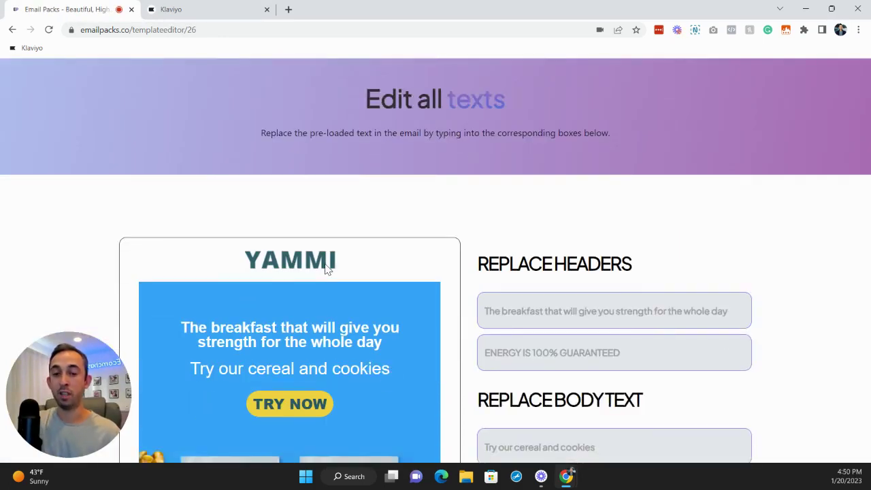
scroll(327, 269, down, 1)
click(541, 253)
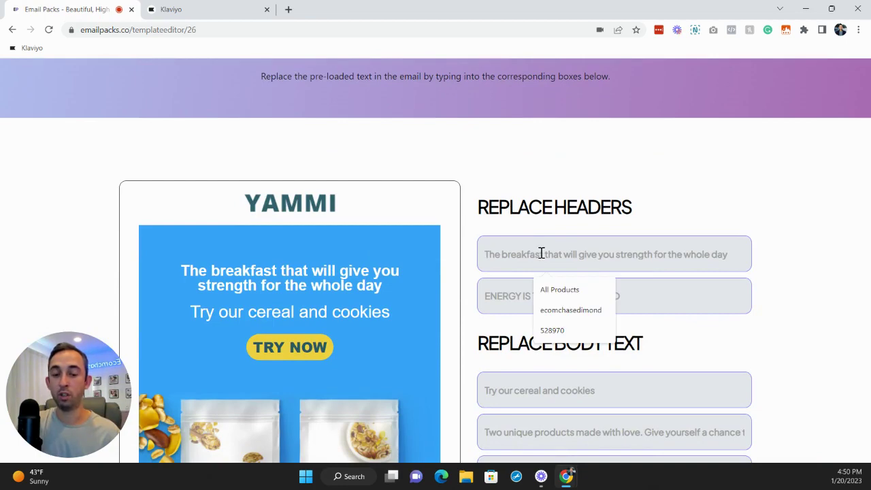
scroll(534, 255, down, 3)
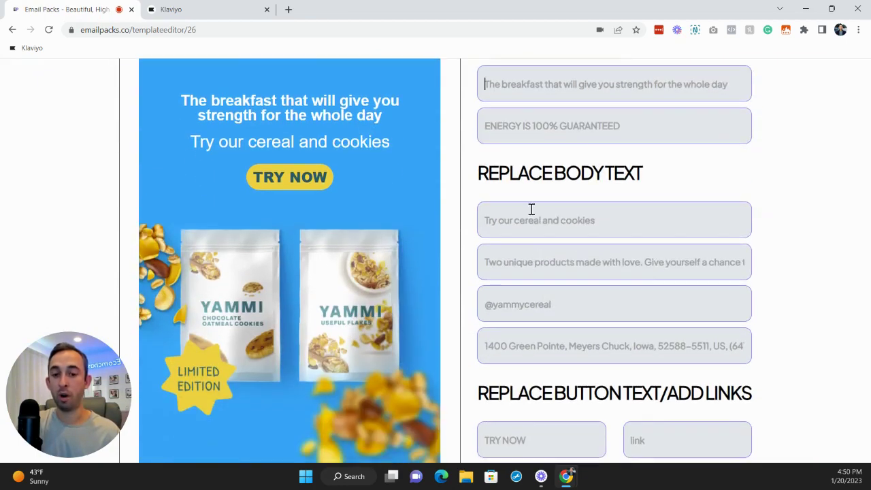
scroll(531, 208, down, 2)
scroll(525, 218, down, 2)
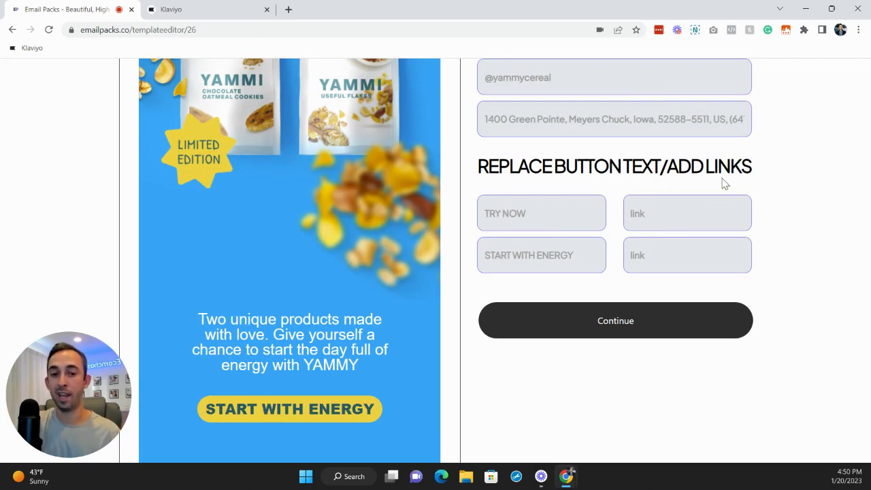
scroll(477, 306, up, 2)
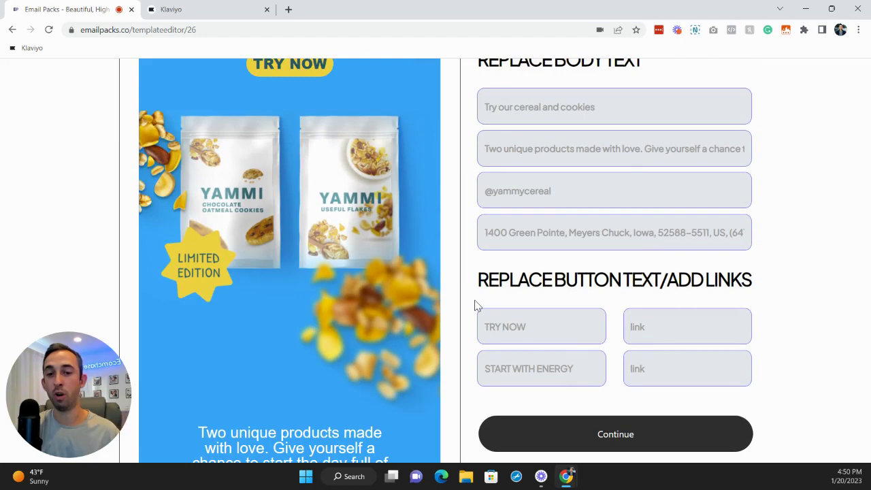
scroll(476, 307, up, 3)
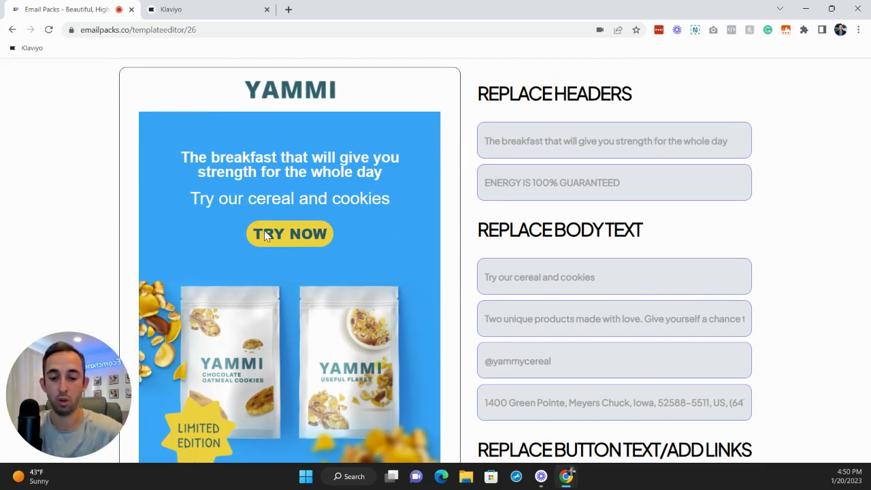
Step: Set the headline to 'Breakfast that gives' and the first body line to 'you will love our food'
text(Breakfas)
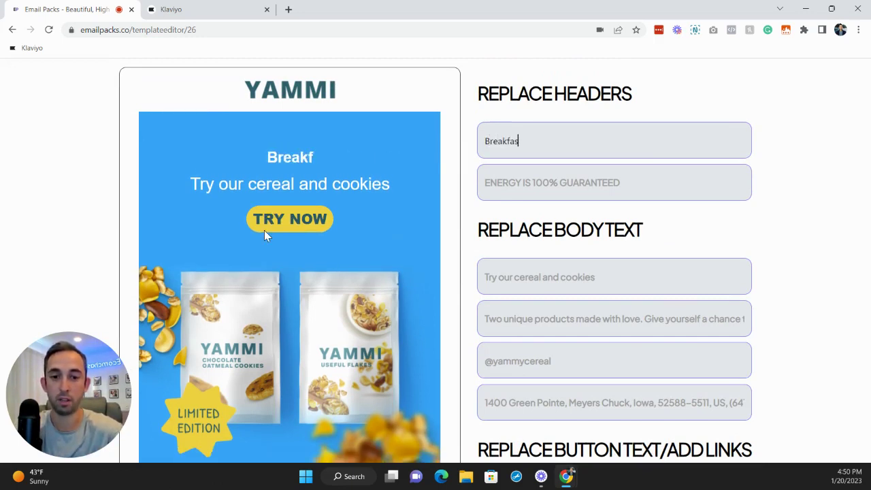
text(t that gives)
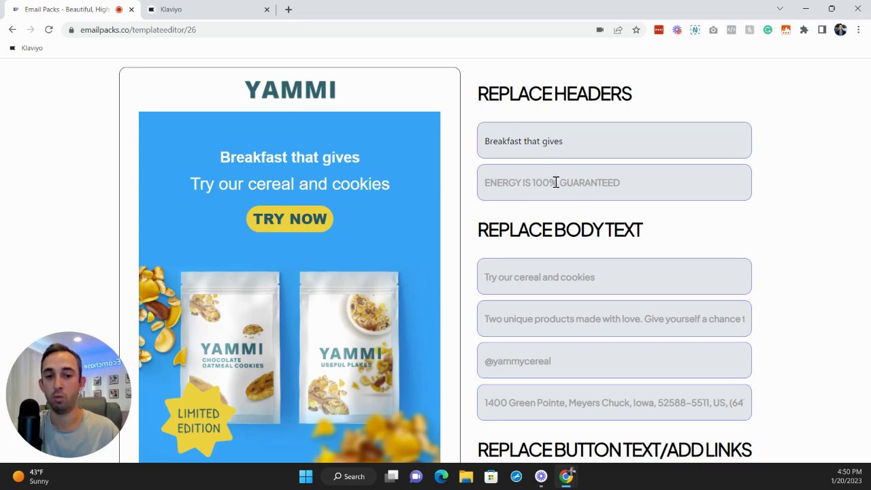
scroll(585, 180, down, 2)
scroll(578, 204, up, 2)
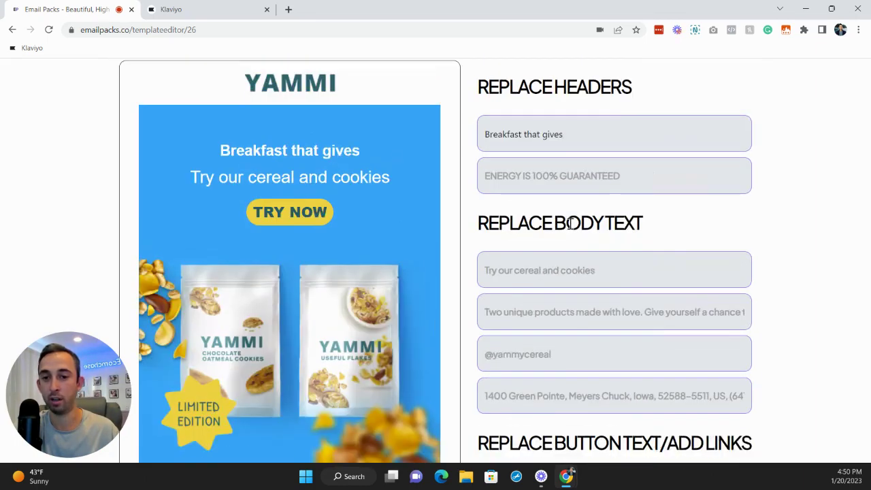
click(567, 273)
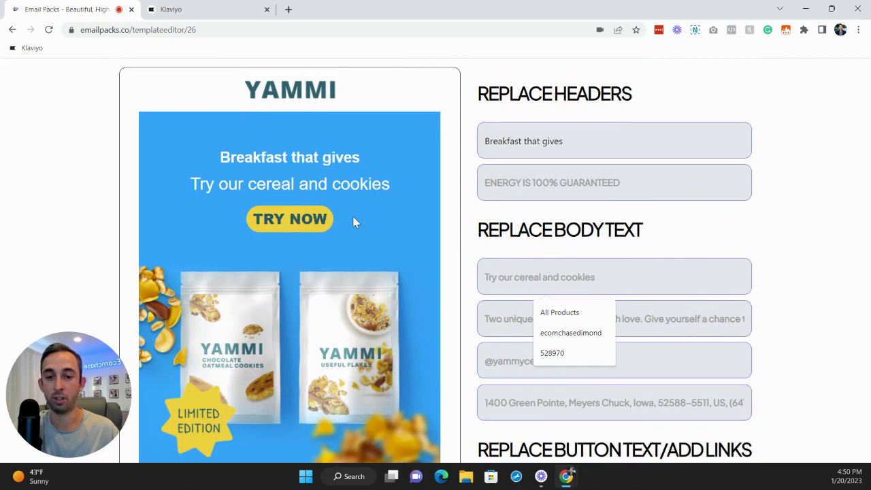
text(you wi)
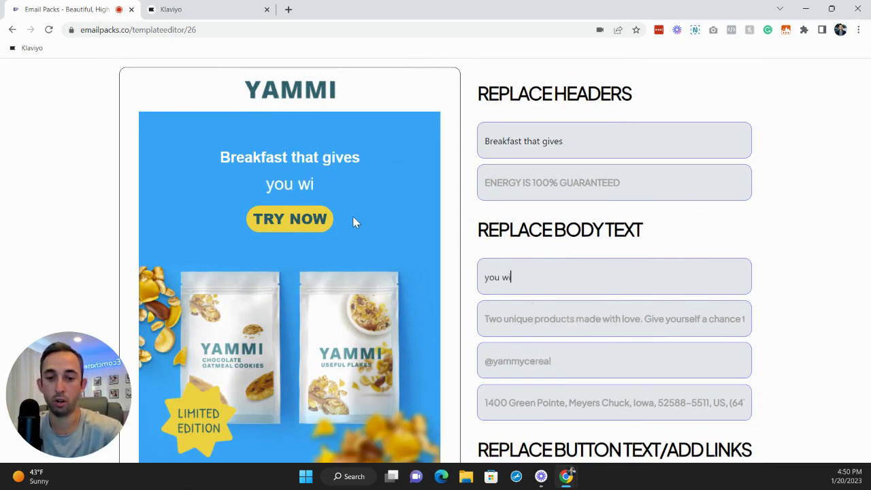
text(ll love our food)
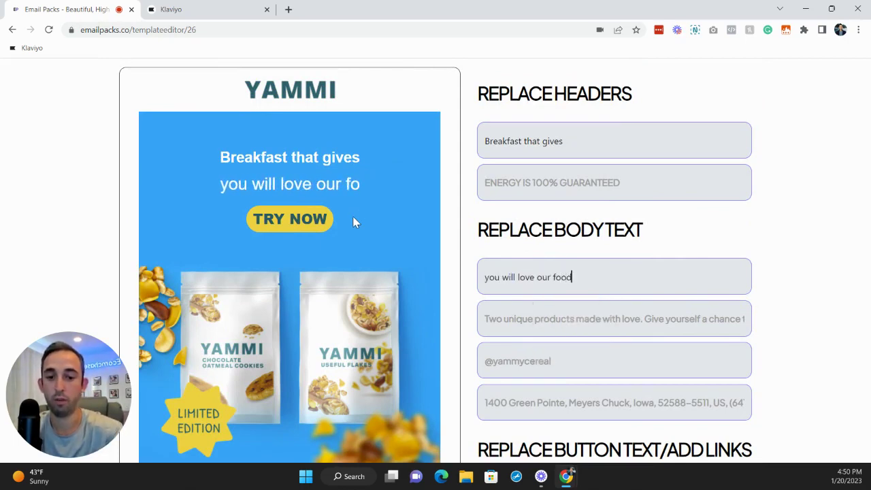
scroll(289, 225, down, 3)
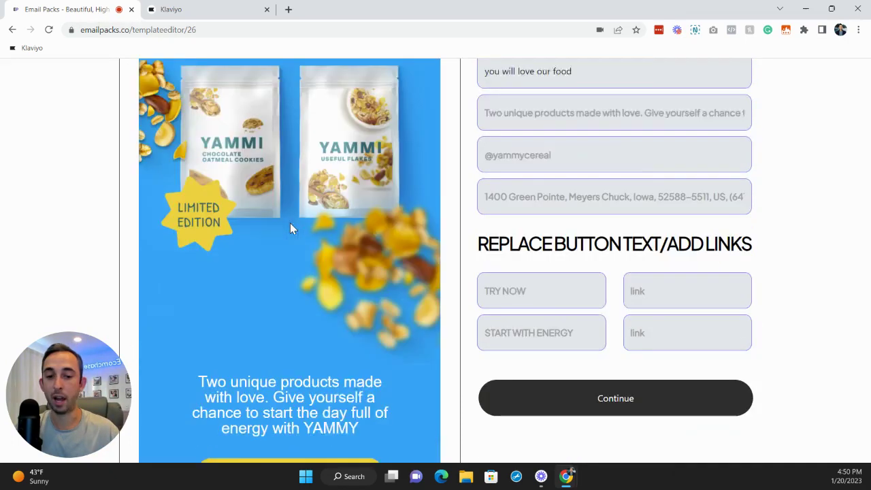
scroll(513, 255, up, 2)
Step: Change the first button's text to 'buy now' and select its link field
click(535, 385)
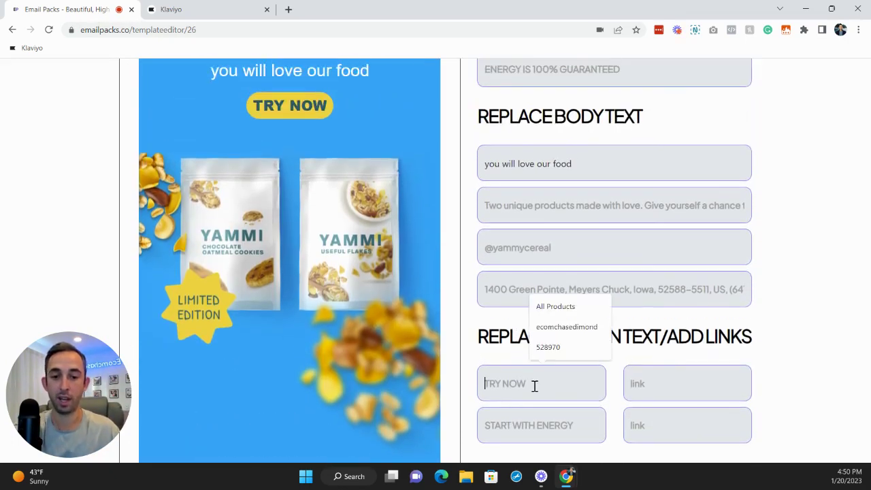
text(buy now)
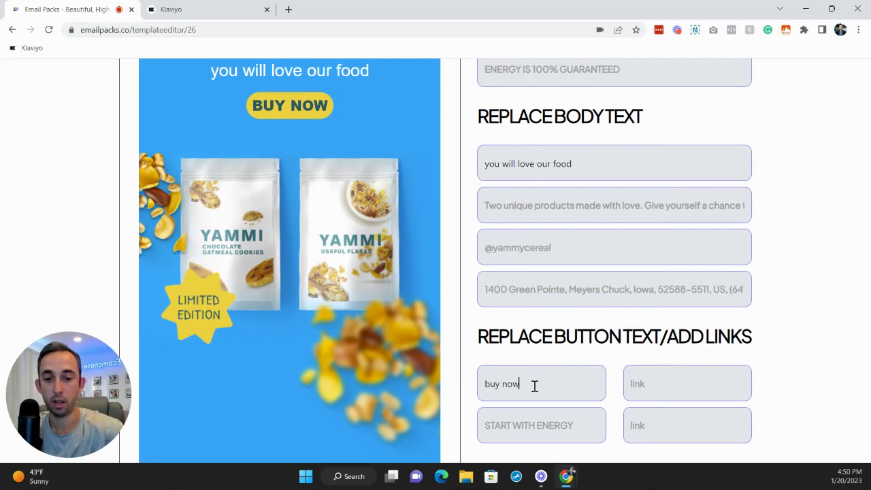
click(654, 378)
scroll(470, 315, down, 1)
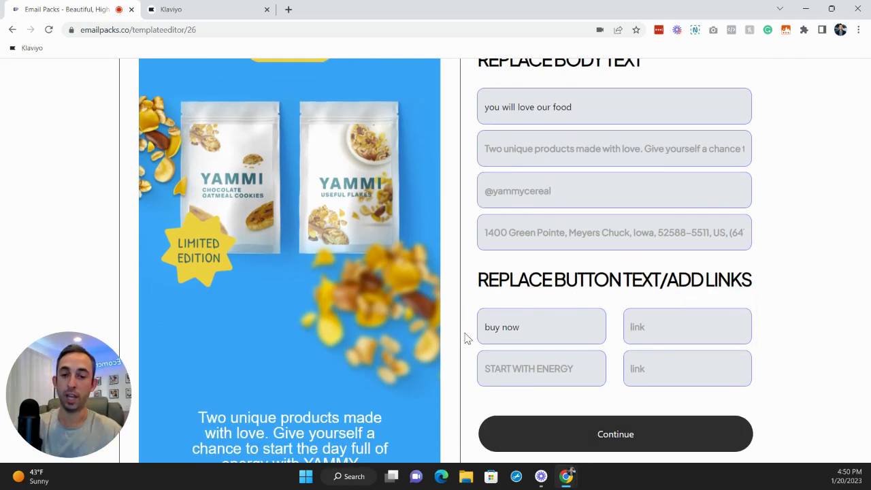
scroll(467, 339, up, 2)
scroll(465, 340, down, 6)
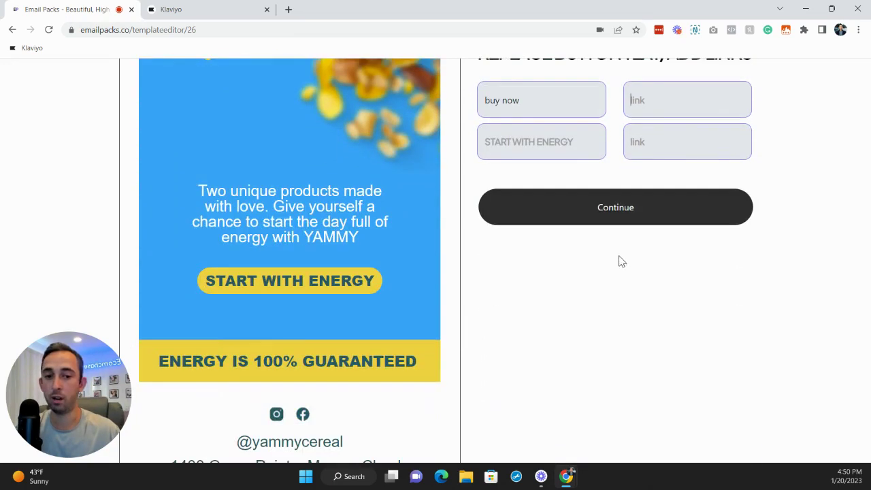
Step: Set the primary colour to grey #697689 and the secondary colour to #d9e3f0
click(611, 214)
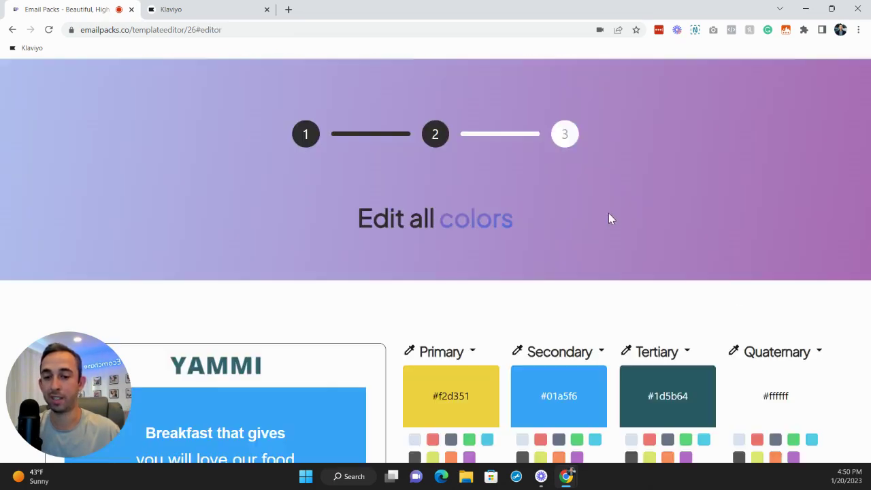
scroll(485, 269, down, 3)
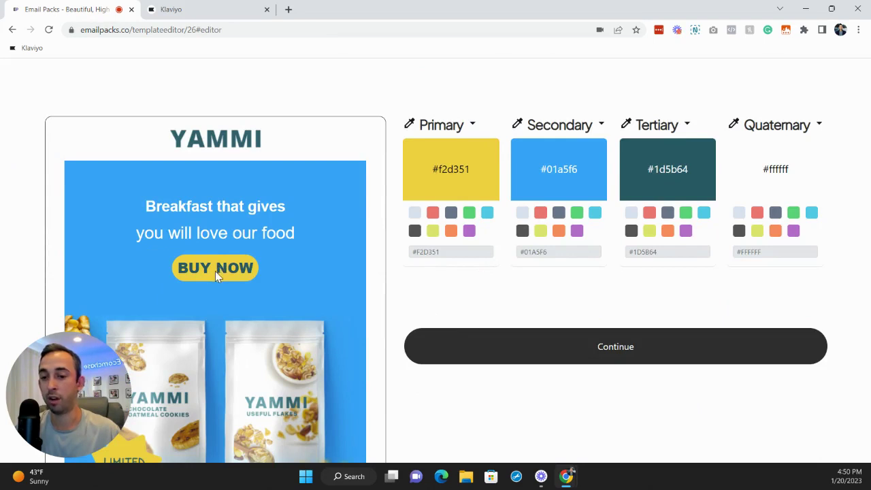
click(451, 213)
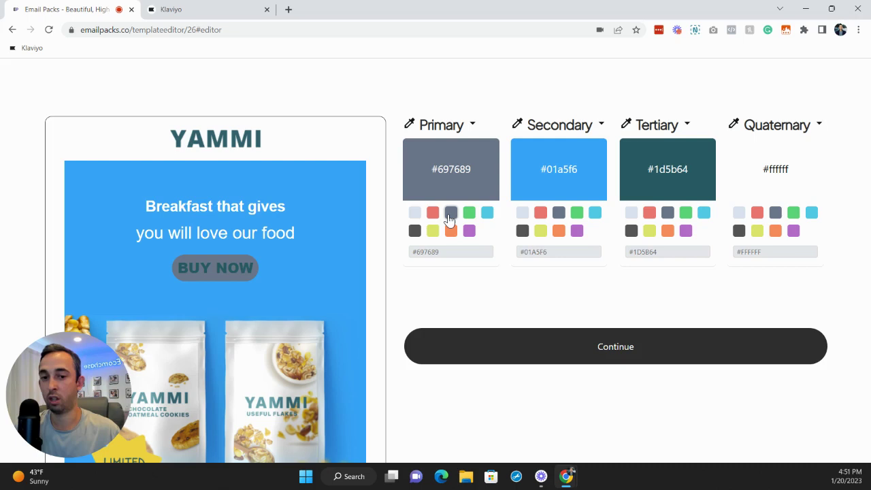
click(524, 216)
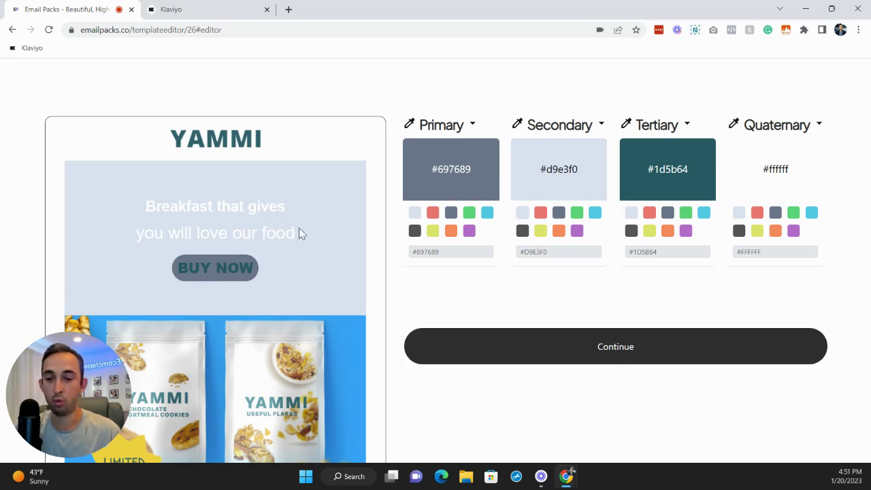
Step: Set the tertiary colour to purple #ba68c8 so the BUY NOW text turns purple
scroll(299, 232, down, 6)
scroll(273, 255, up, 6)
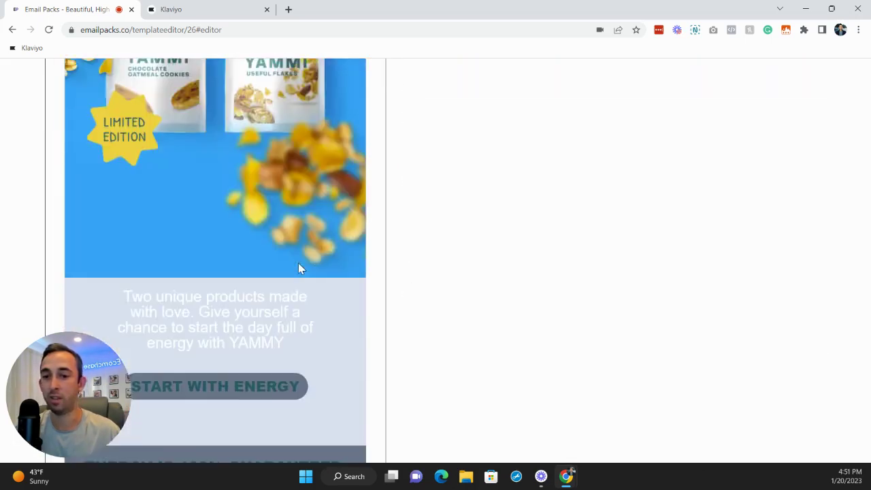
click(667, 271)
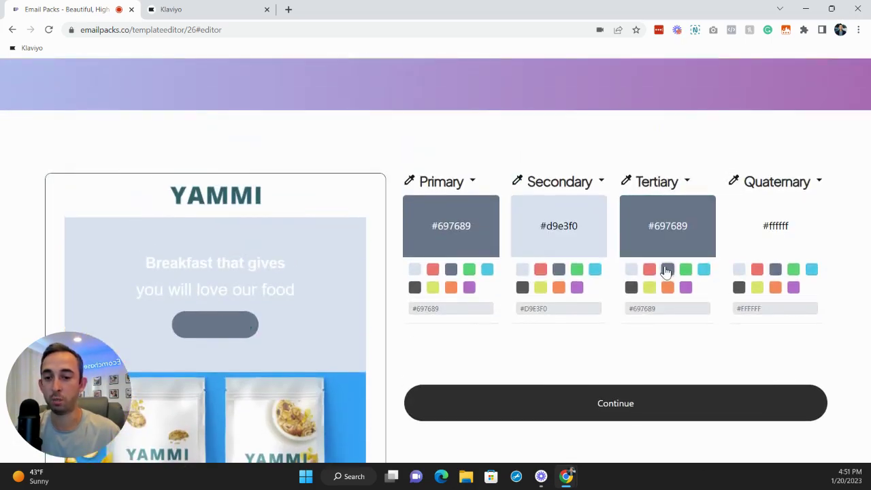
click(685, 287)
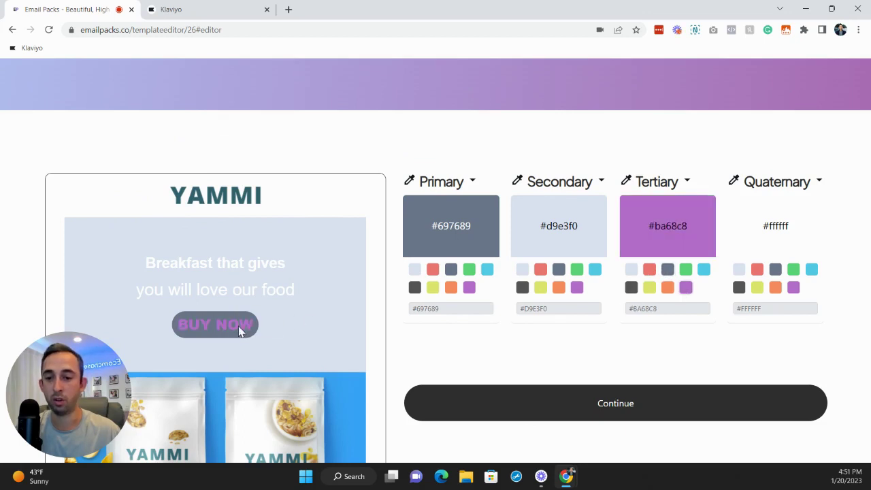
scroll(391, 272, down, 1)
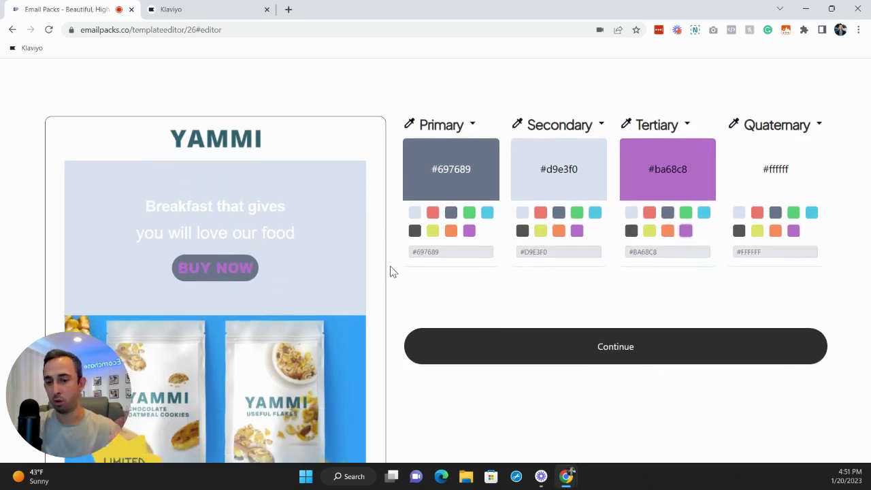
scroll(390, 271, down, 1)
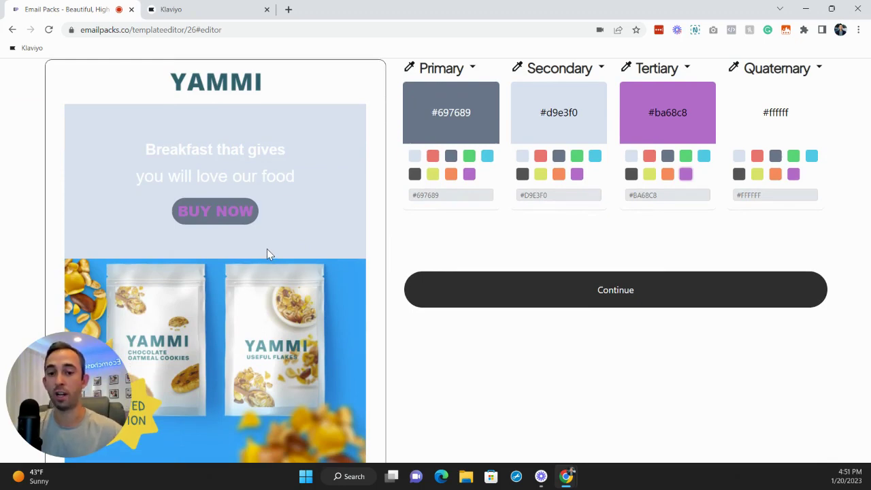
Step: Go to the image step, open the YAMMI product photo, and leave the logo and social icons unchanged
click(603, 297)
scroll(544, 249, down, 5)
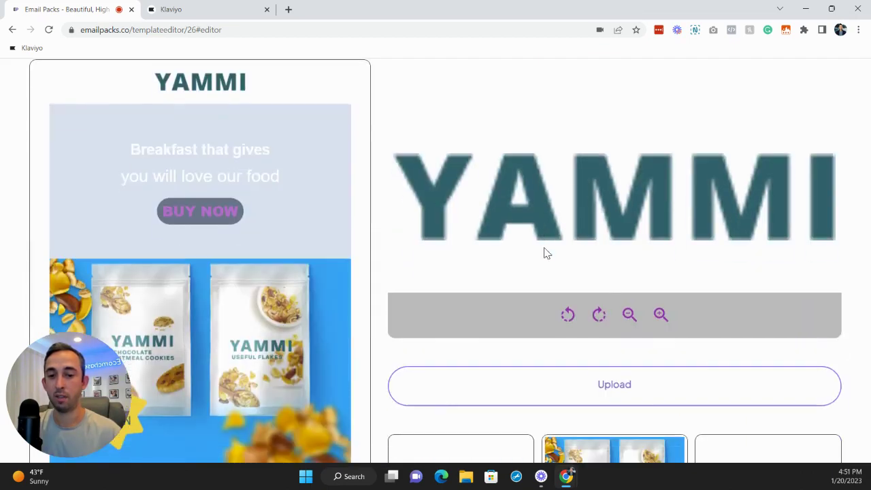
scroll(488, 263, down, 3)
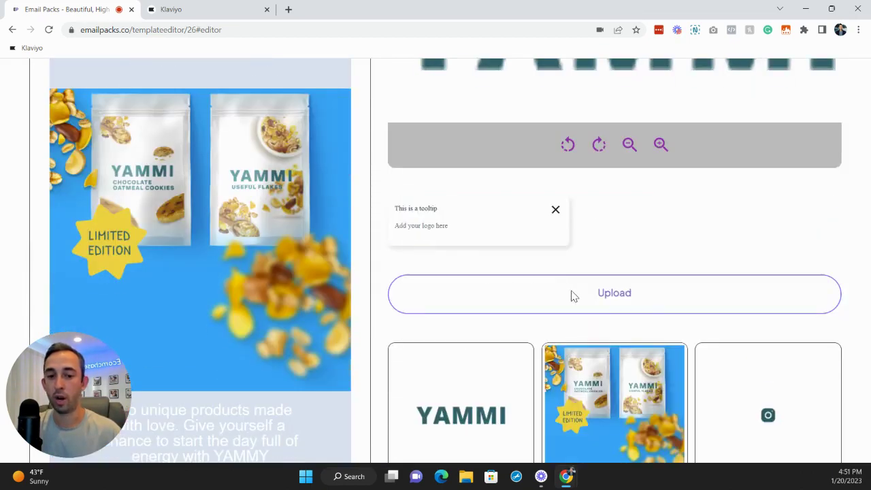
scroll(557, 298, down, 3)
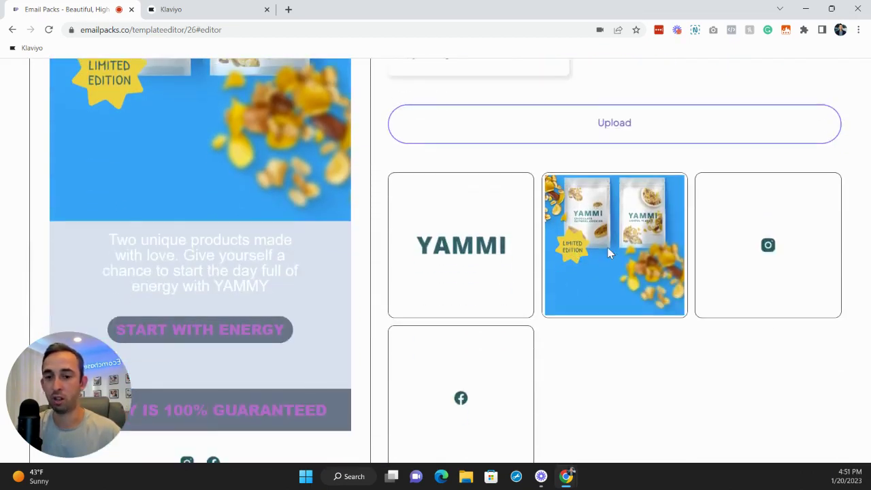
click(608, 252)
scroll(608, 256, down, 3)
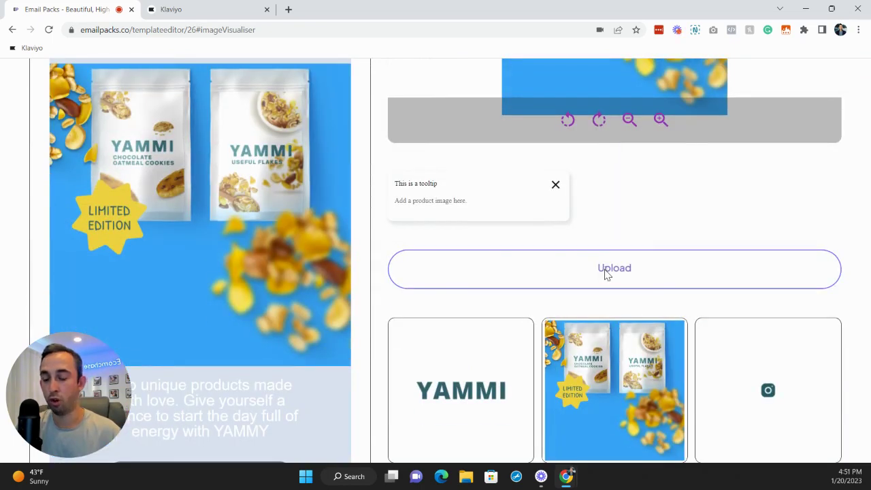
scroll(606, 273, down, 6)
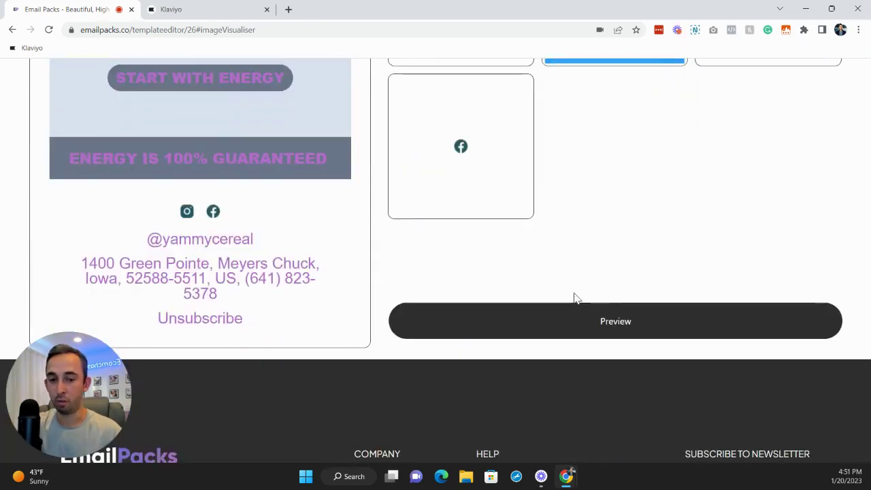
Step: Preview the finished YAMMI email and download it as template (4).html
click(569, 328)
scroll(448, 250, down, 5)
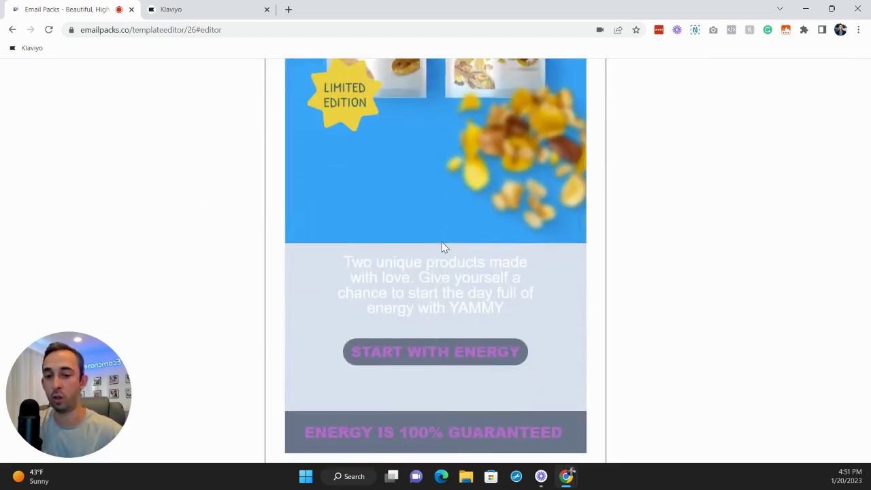
scroll(442, 246, down, 7)
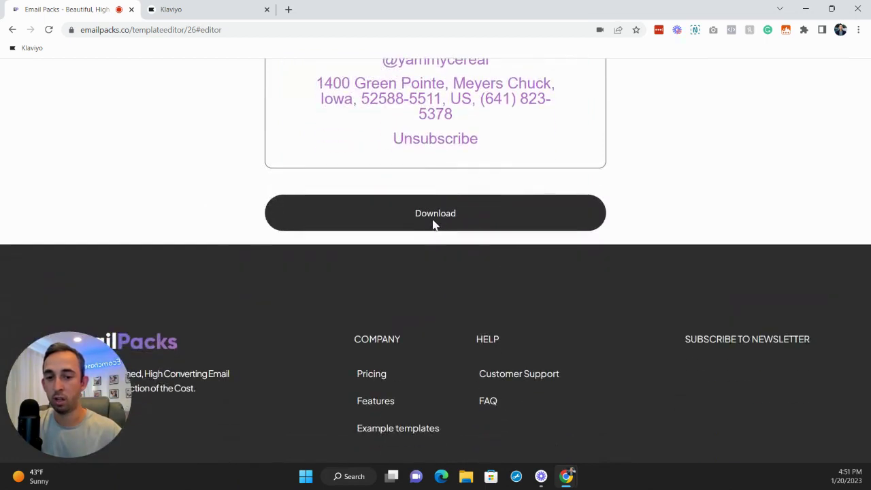
click(402, 213)
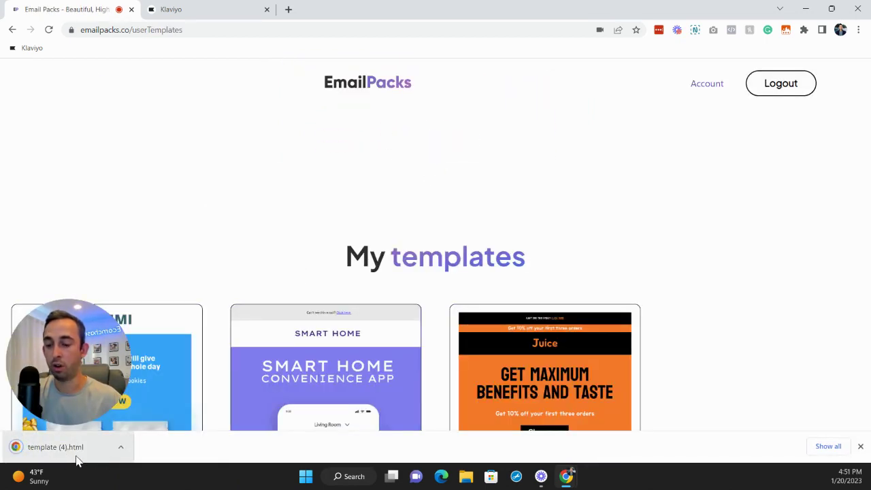
Step: Import template (4).html into Klaviyo as a new email template named tst
click(206, 6)
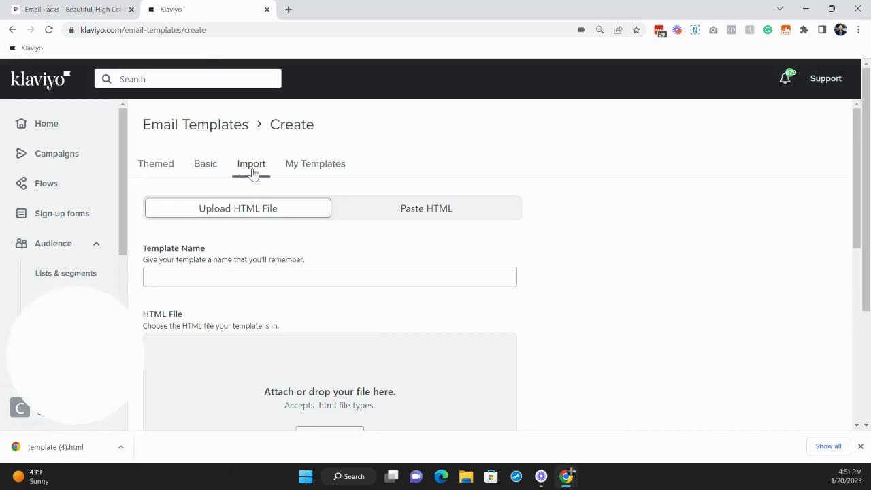
scroll(252, 171, down, 1)
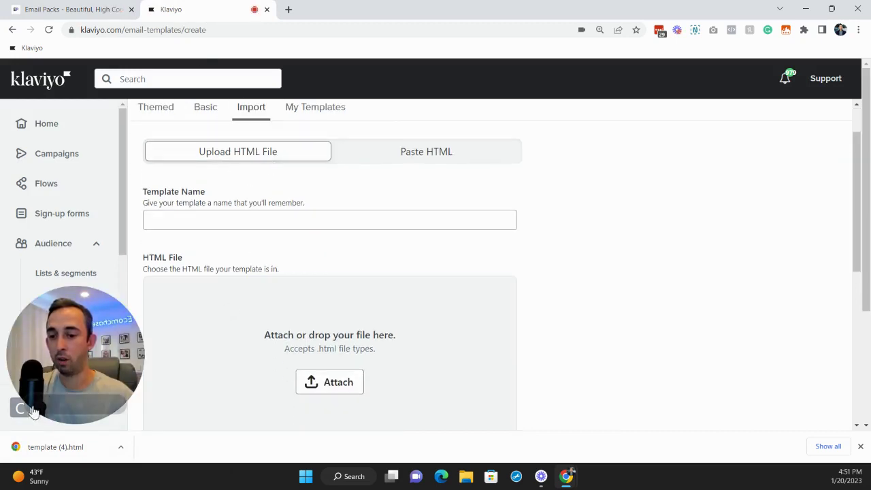
drag(54, 447, 224, 340)
click(209, 223)
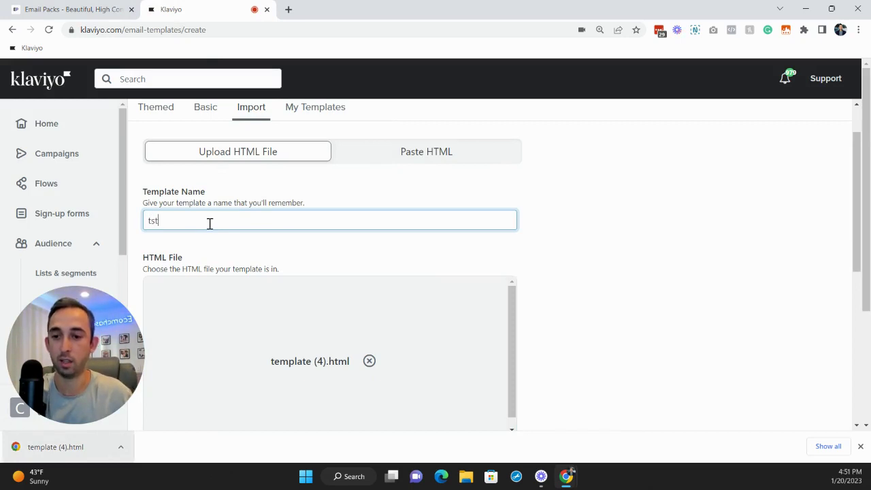
scroll(295, 333, down, 8)
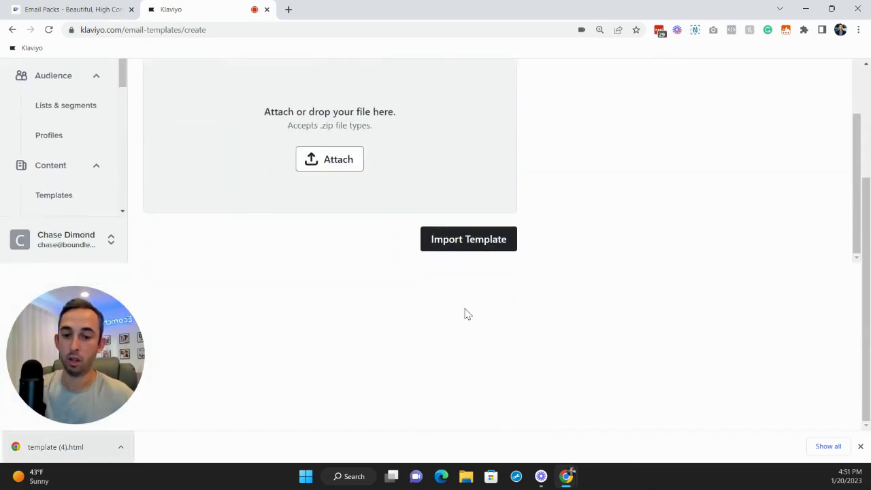
click(473, 244)
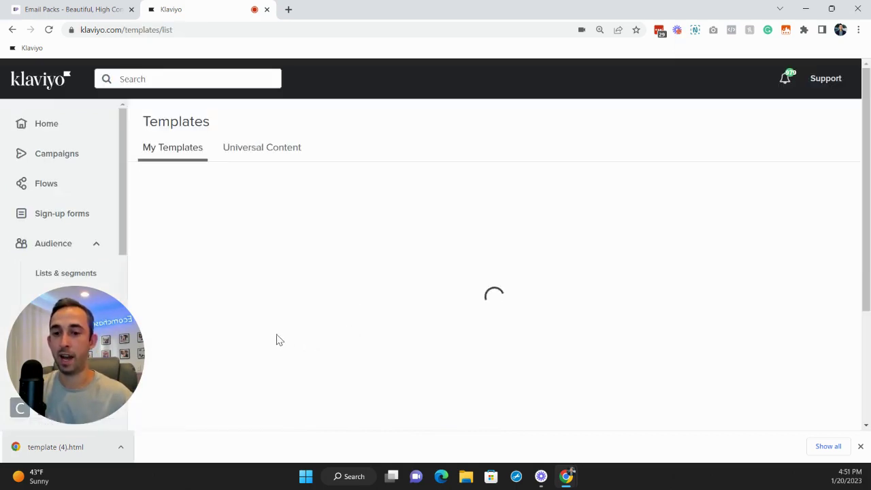
Step: Preview the imported tst template in Klaviyo, then return to the Email Packs tab
click(207, 275)
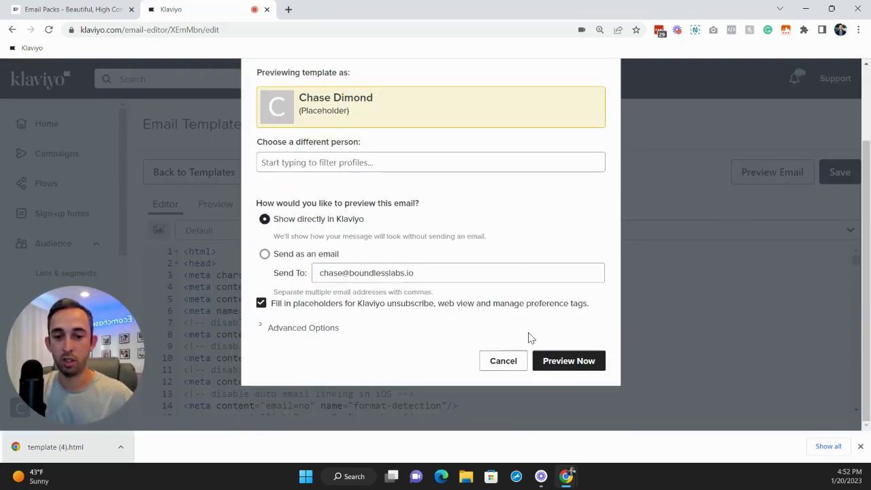
click(550, 361)
scroll(402, 305, down, 1)
scroll(377, 275, down, 2)
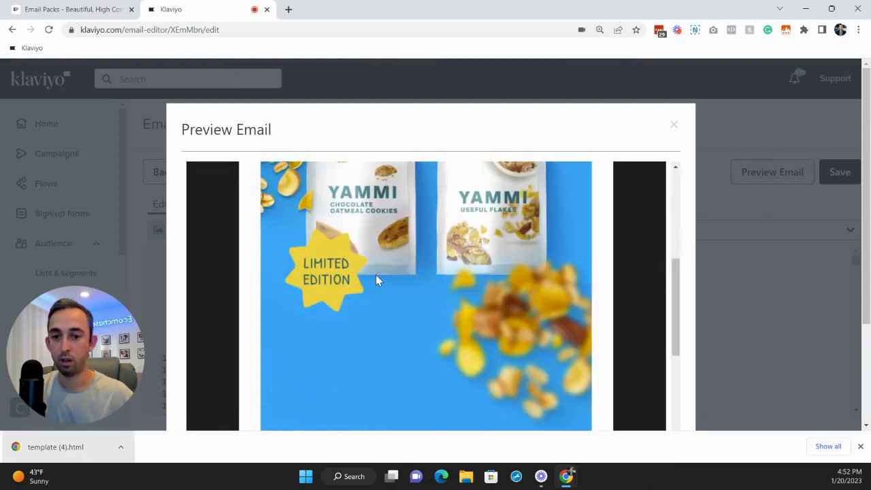
scroll(376, 275, up, 4)
scroll(376, 278, down, 6)
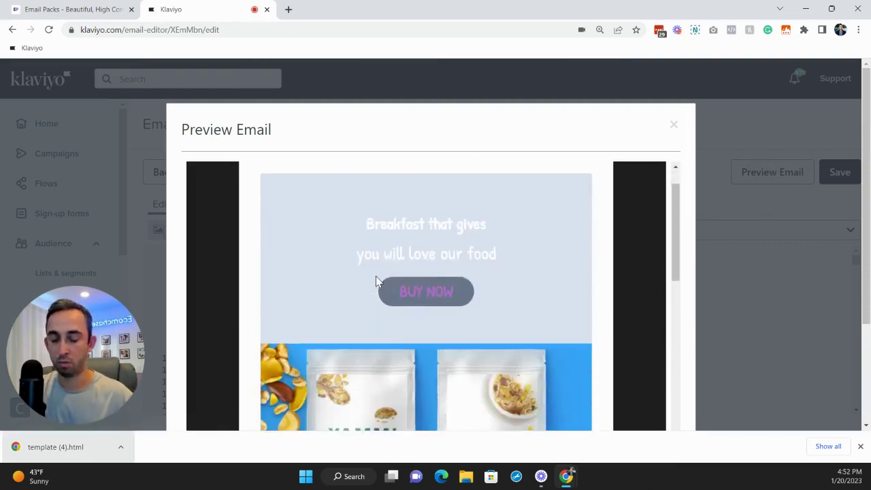
click(61, 5)
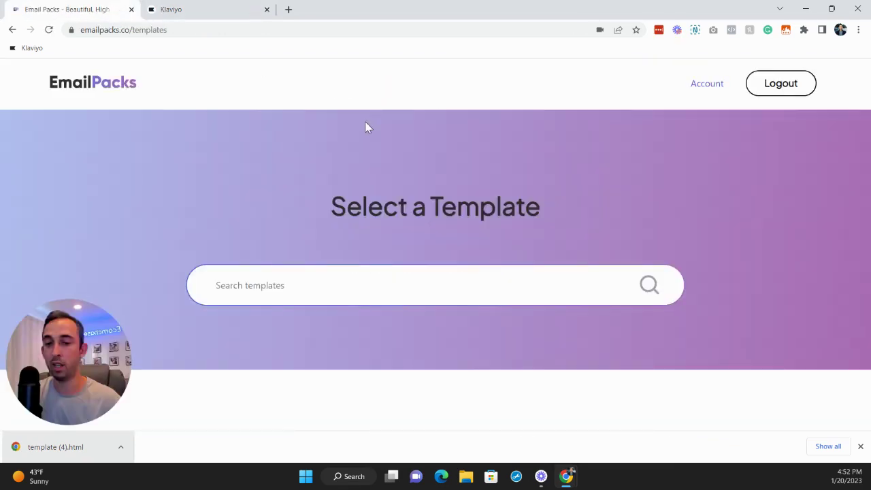
Step: Load emailpacks.co in a new tab and browse its Current Templates Available section
scroll(349, 134, down, 3)
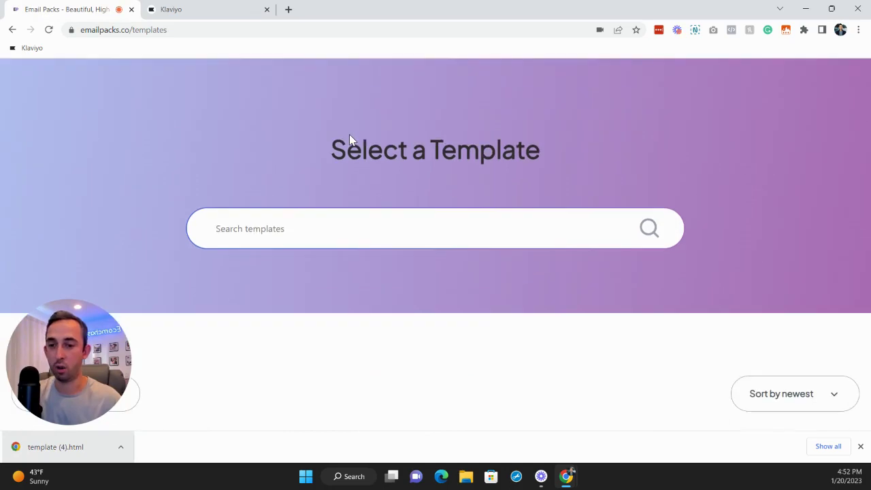
scroll(349, 134, down, 4)
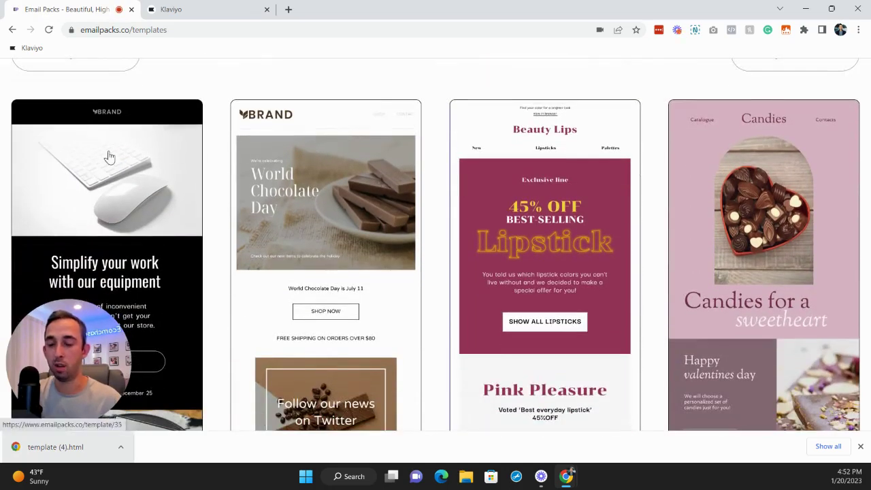
scroll(548, 168, down, 2)
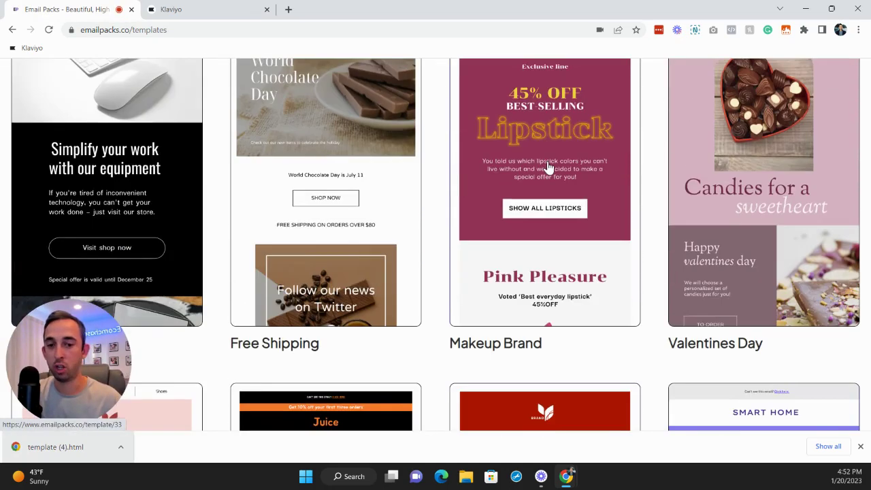
click(288, 8)
text(em)
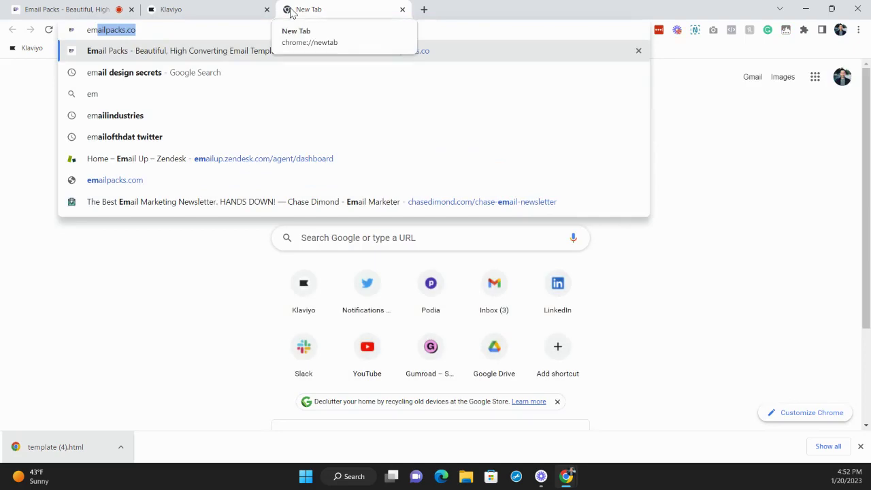
key(Return)
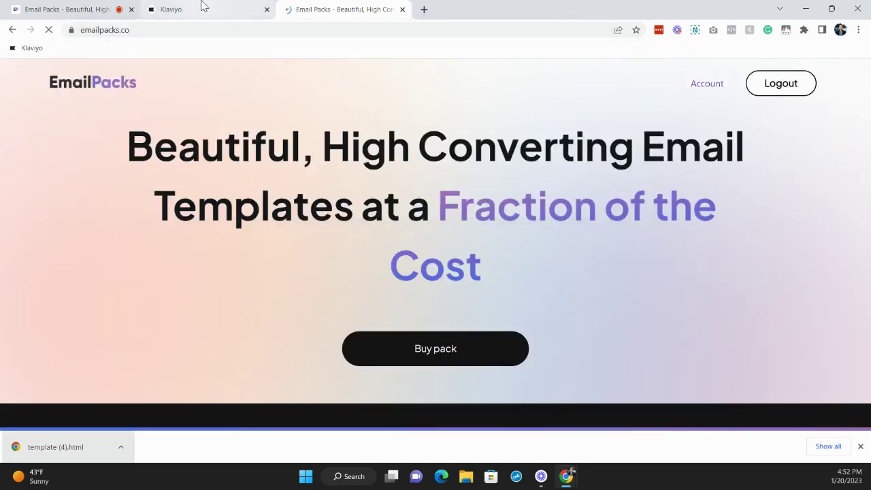
scroll(319, 192, down, 12)
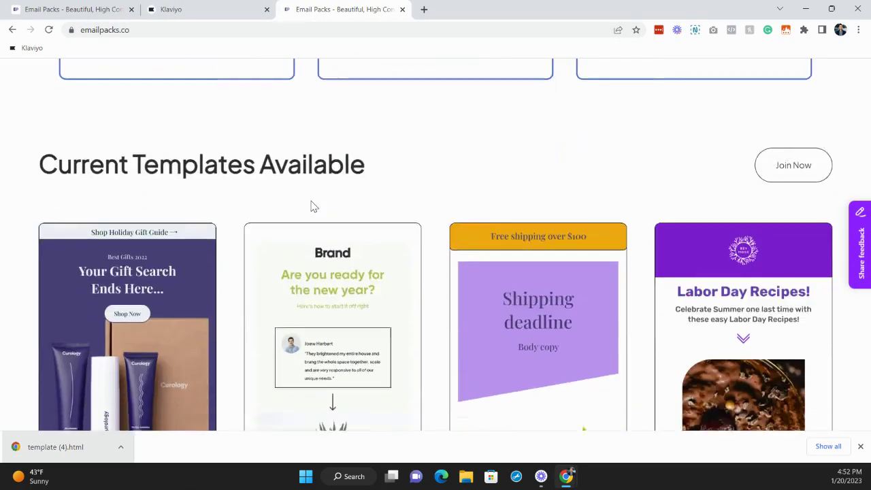
scroll(653, 194, down, 12)
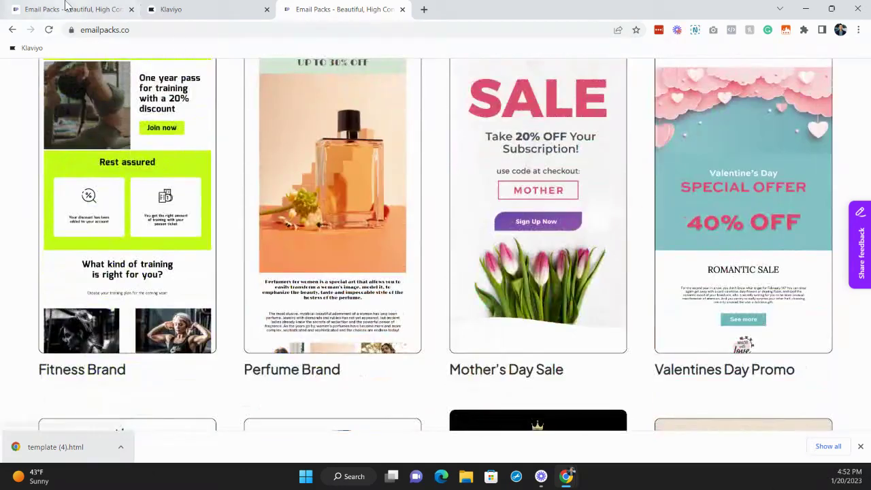
click(66, 5)
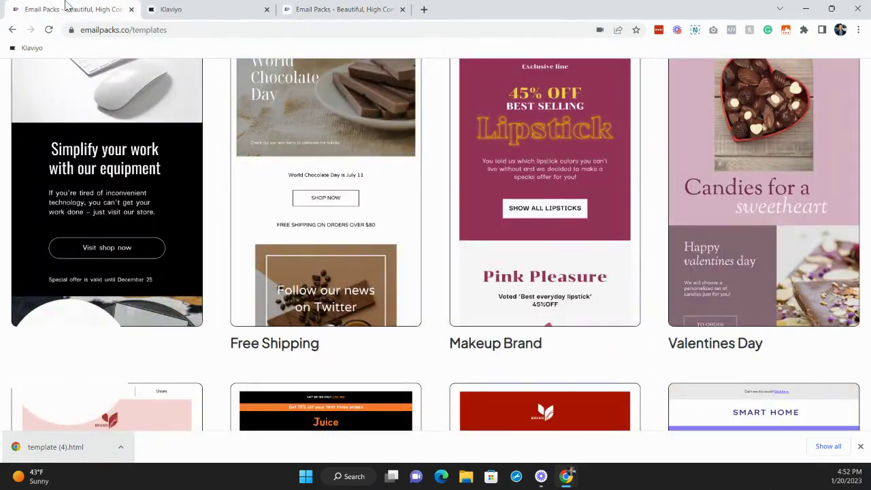